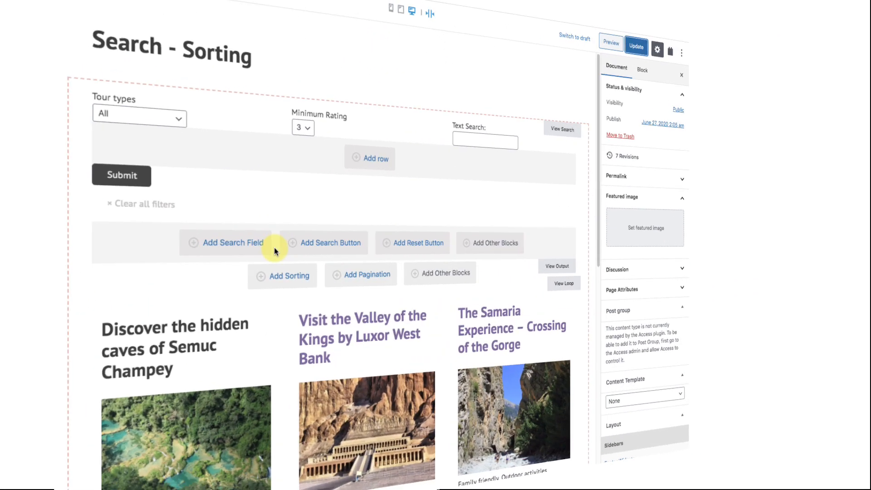
Add a sorting block to the tours view and enable Include Sorting Direction in its display settings.
click(260, 277)
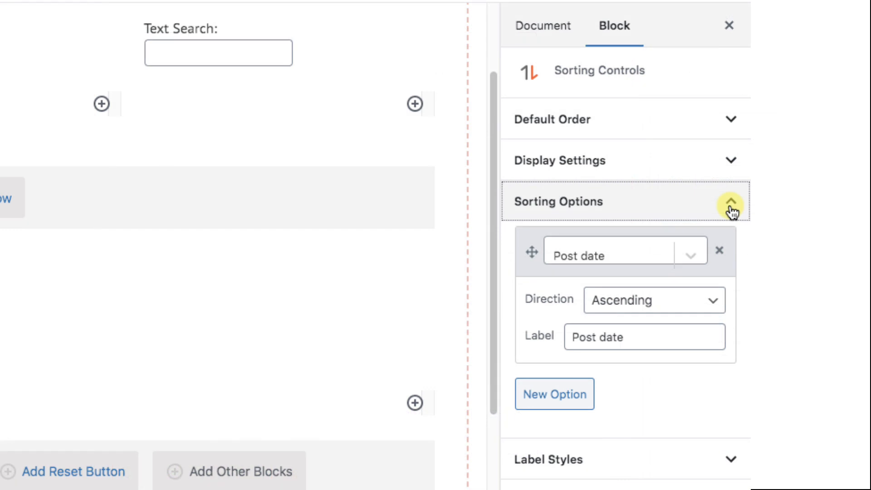
click(733, 164)
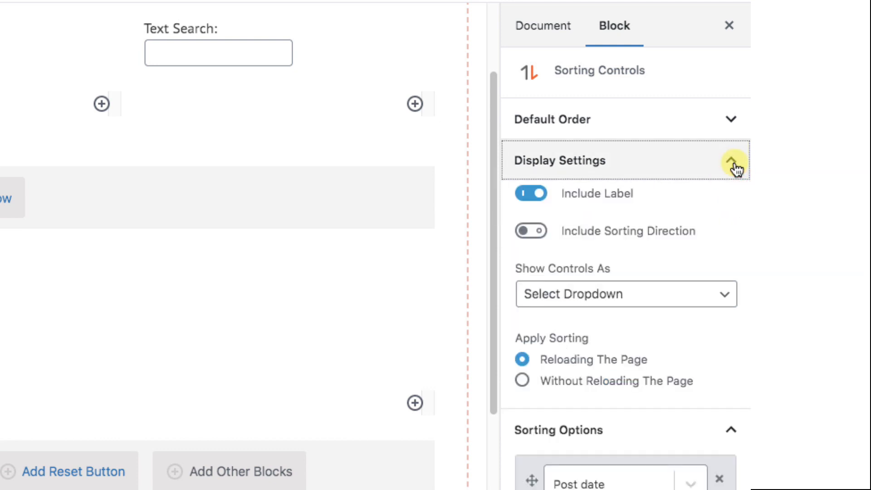
click(530, 232)
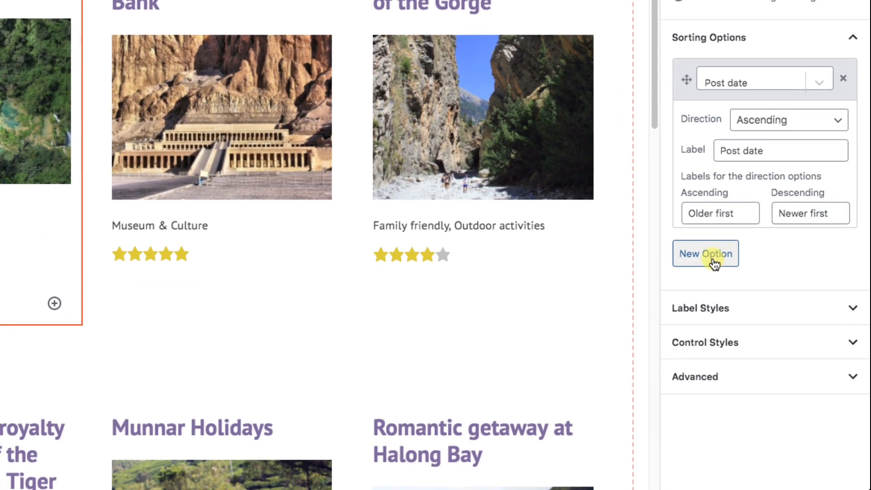
Add a second sorting option to the sorting block and base it on Field - Price.
click(714, 293)
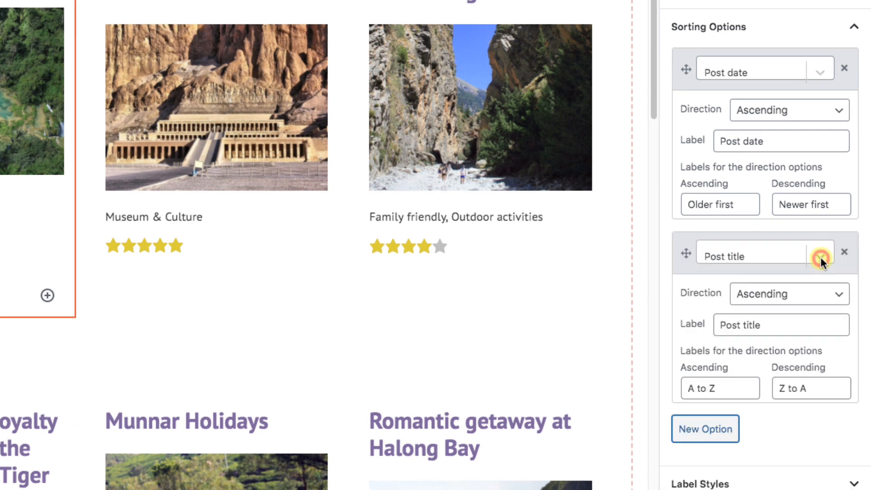
click(820, 256)
drag(829, 301, 831, 467)
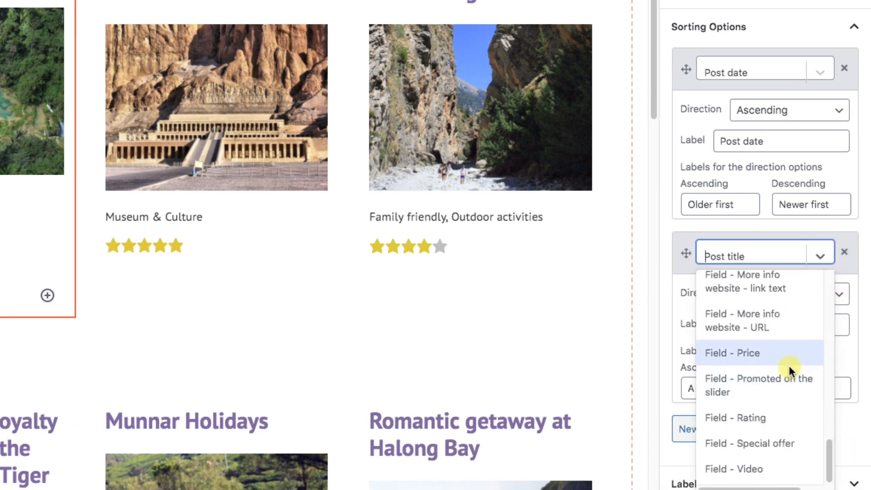
click(758, 352)
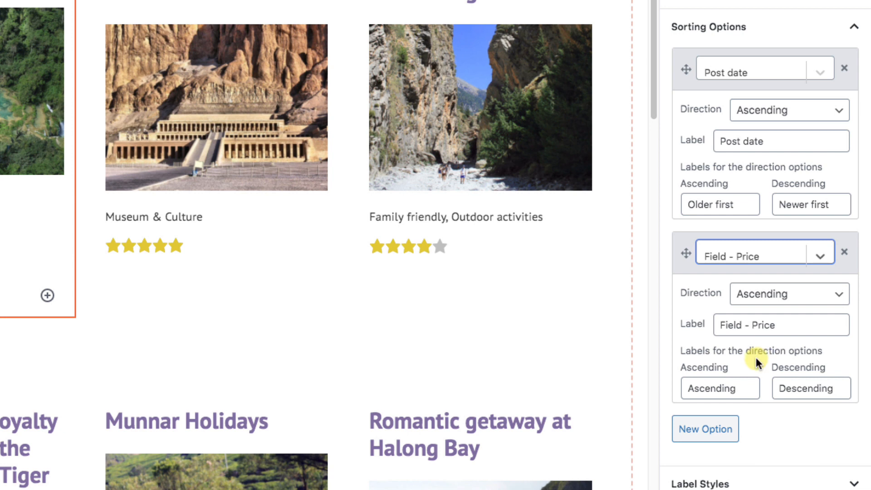
Label the price option's directions "Low to High" for ascending and "High to Low" for descending.
double_click(747, 386)
text(Low t)
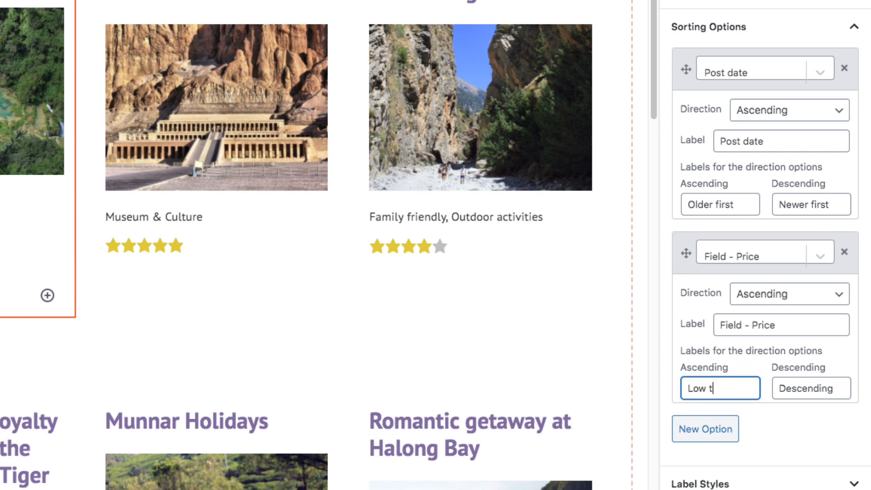
text(o High)
key(Tab)
text(High)
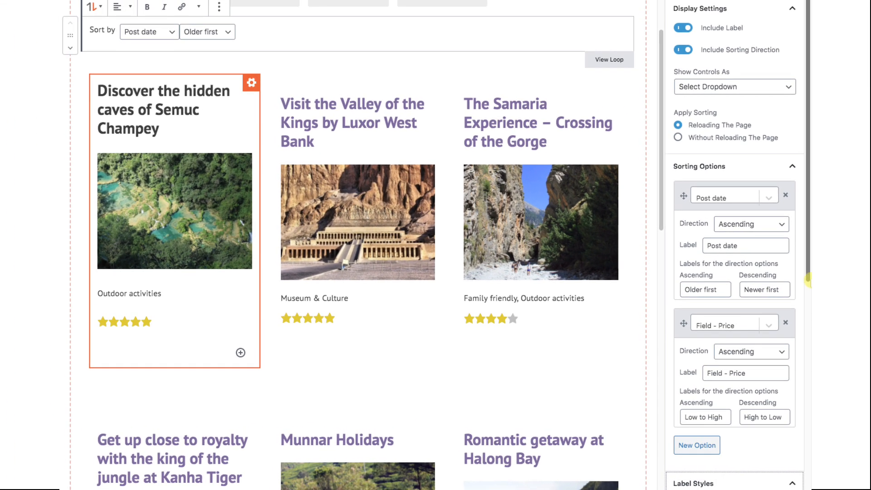
Set the sorting label's position to Above Controls.
drag(809, 280, 809, 486)
click(743, 162)
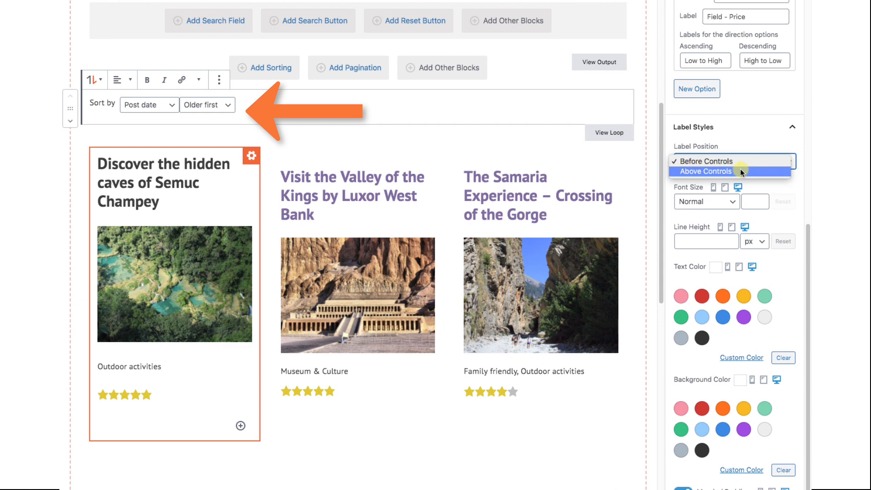
click(741, 171)
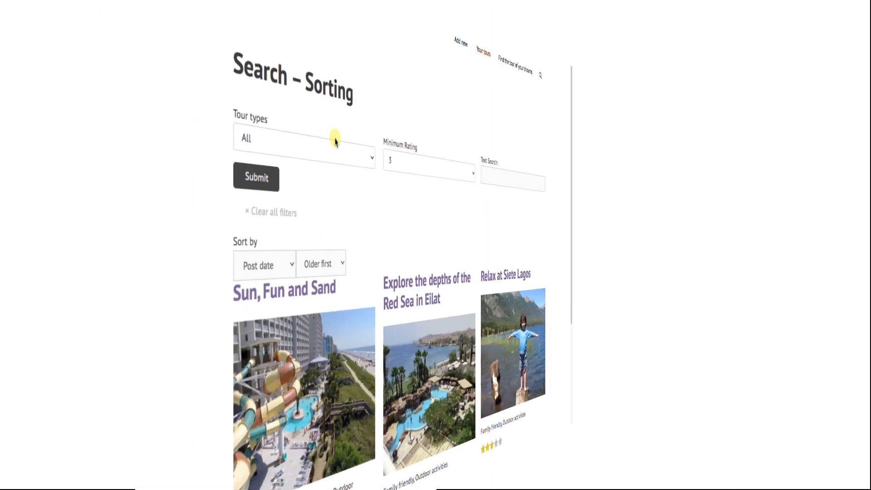
Test post date sorting on the front-end page by choosing Newer first and switching back to Older first.
click(274, 262)
click(273, 272)
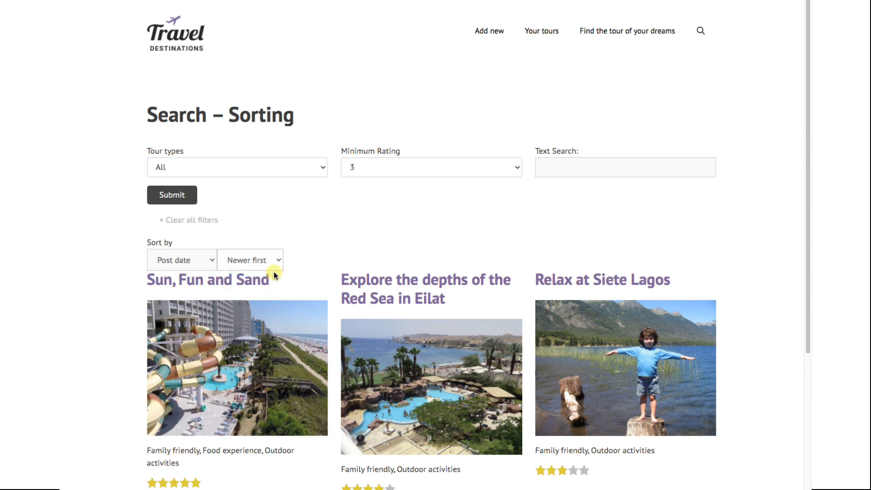
click(276, 257)
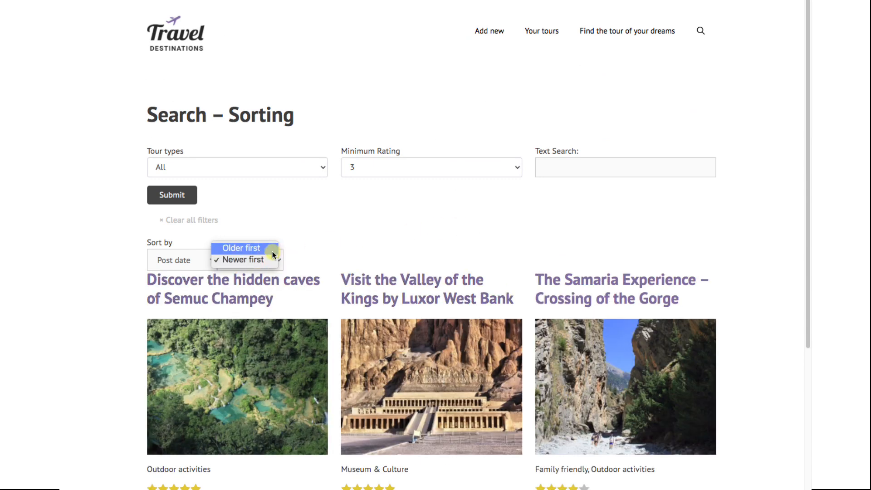
click(273, 249)
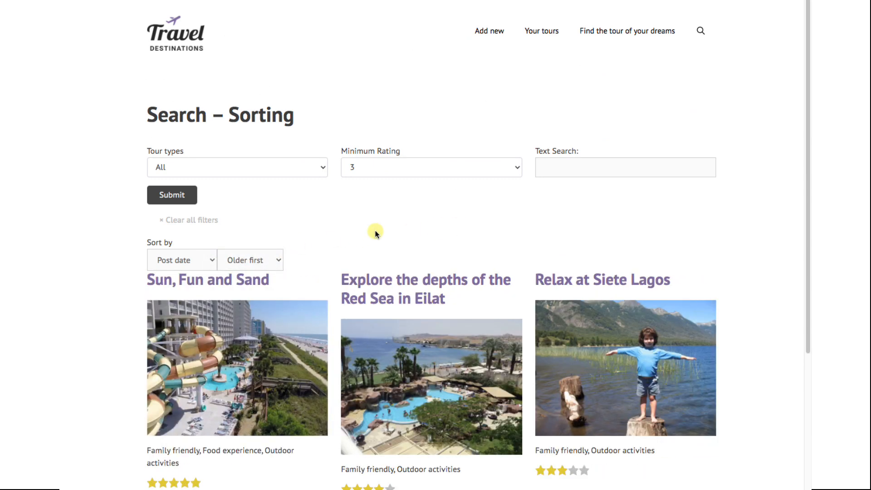
Sort the front-end tours by Field - Price and switch the direction to High to Low.
click(200, 259)
click(198, 267)
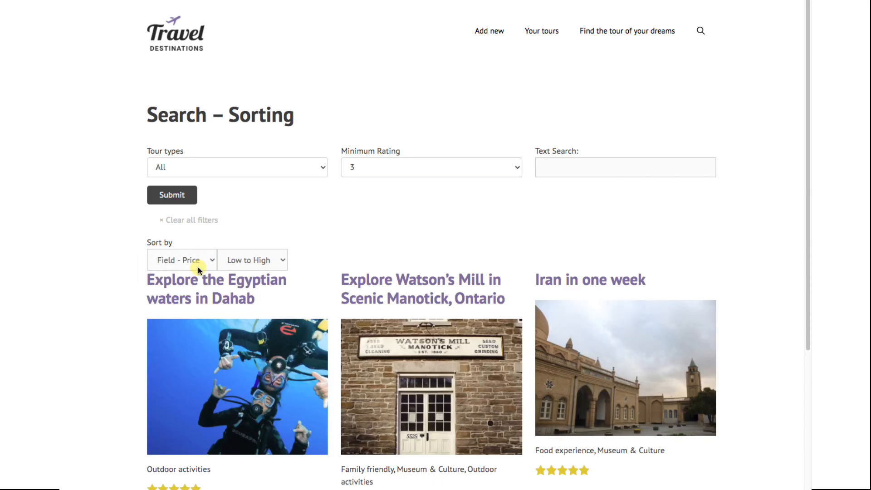
click(261, 261)
click(262, 270)
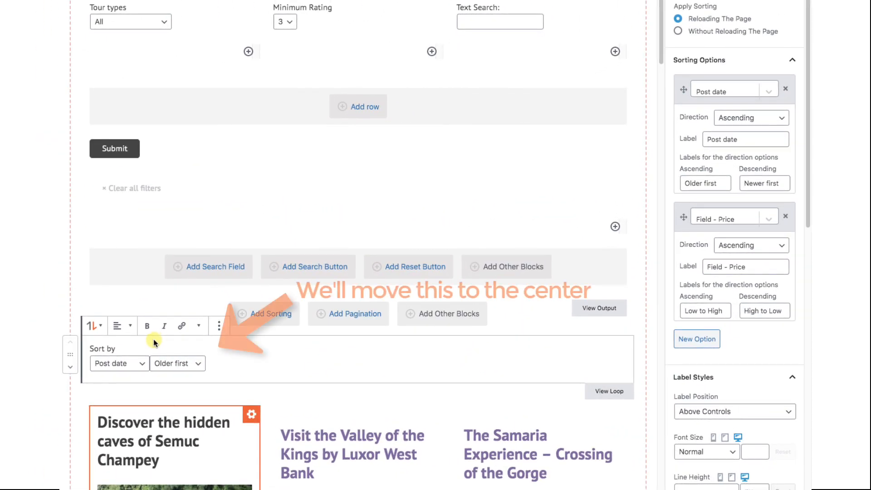
Center the sorting controls in the editor and give both the sorting and sorting direction controls a 30 px bottom margin.
click(121, 326)
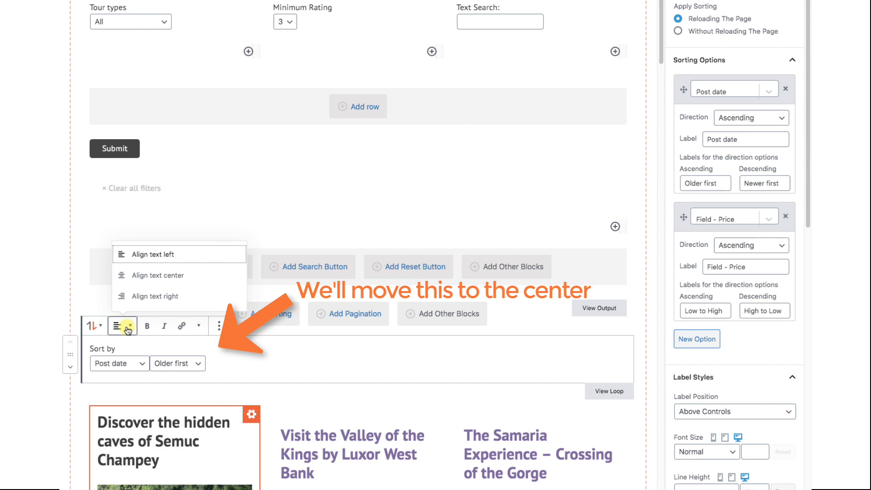
click(157, 287)
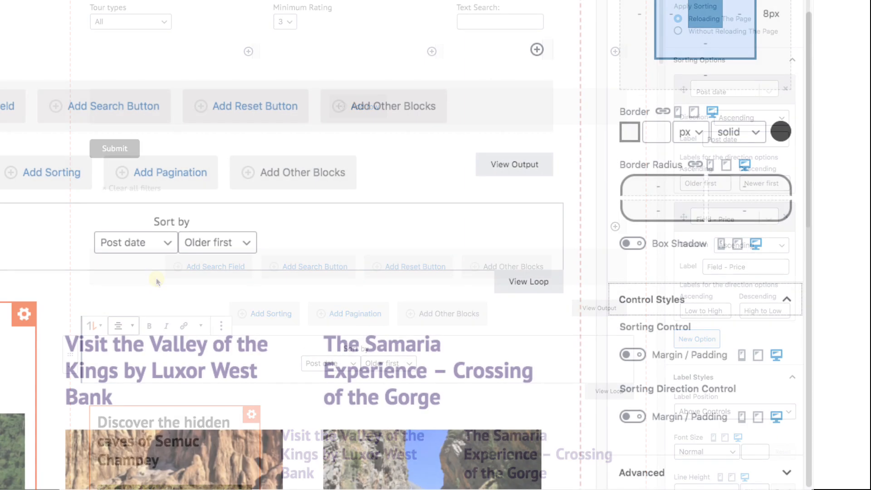
click(633, 355)
click(632, 417)
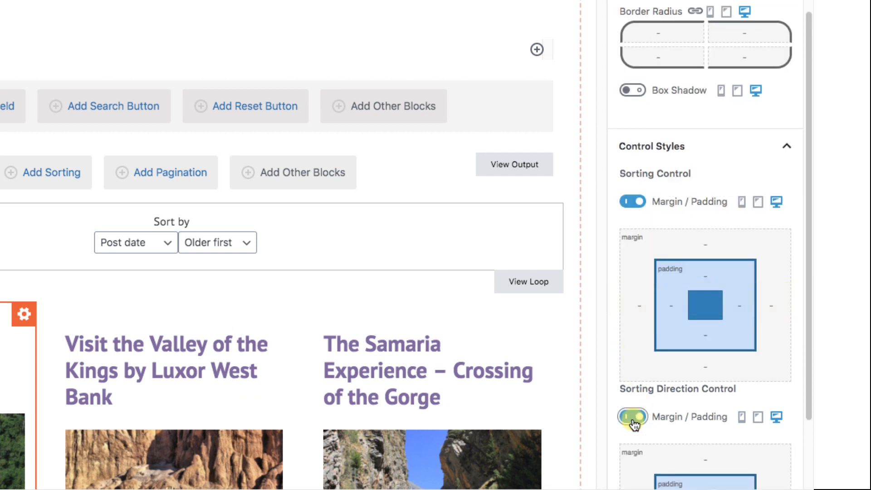
click(708, 213)
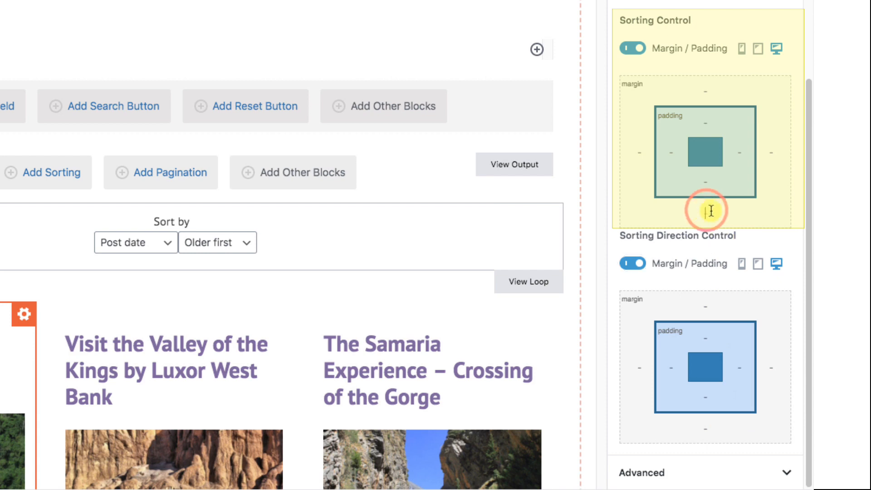
text(30)
click(705, 428)
text(30)
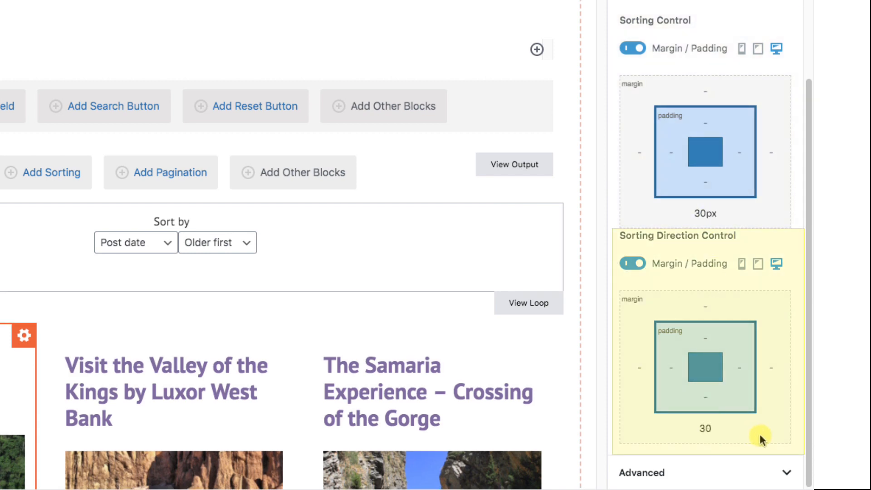
click(793, 447)
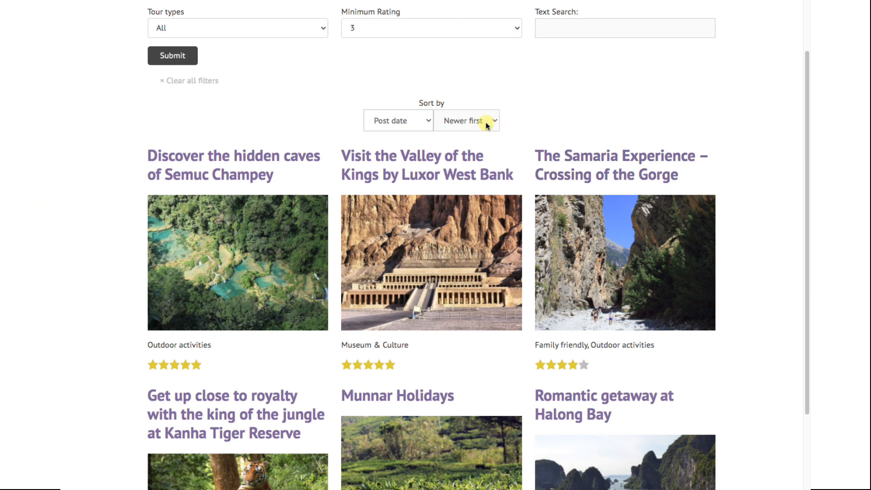
Test the centered controls on the front-end page by sorting by Older first and by Field - Price.
click(486, 121)
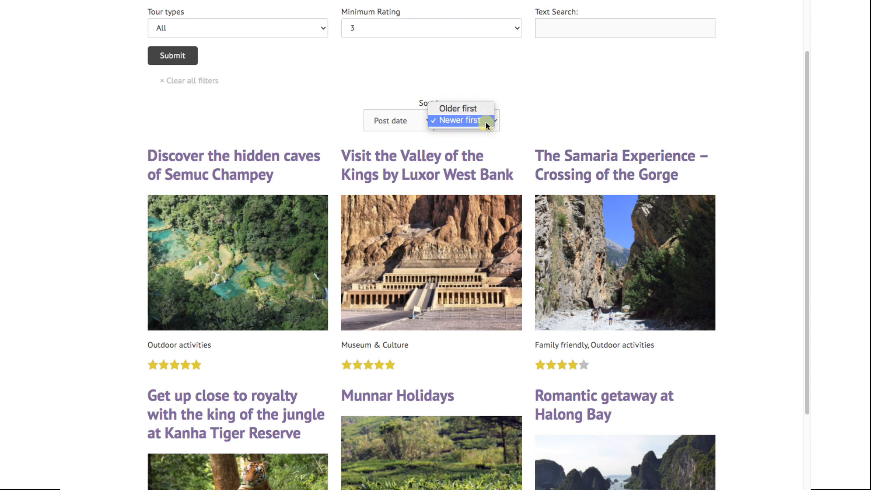
click(479, 109)
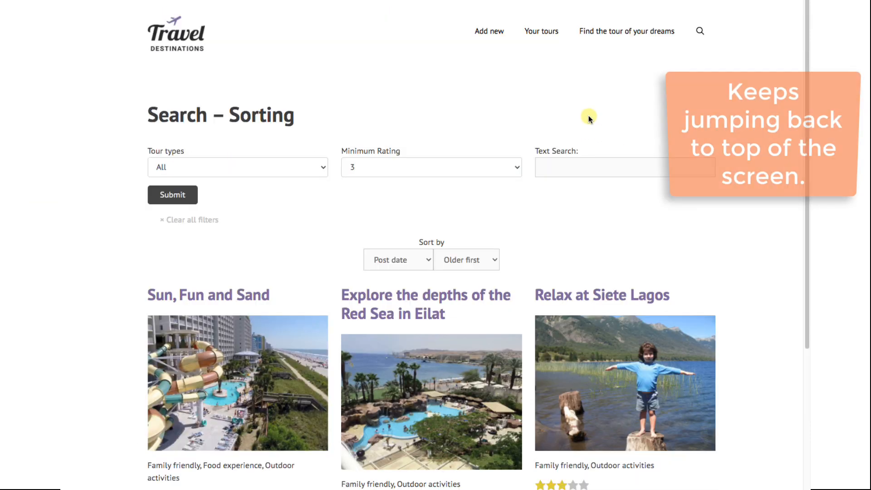
scroll(432, 154, down, 3)
click(415, 132)
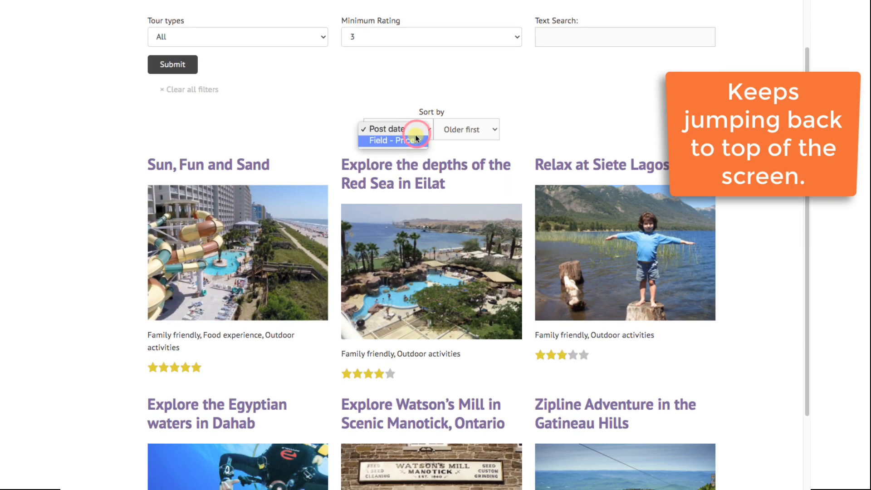
click(414, 140)
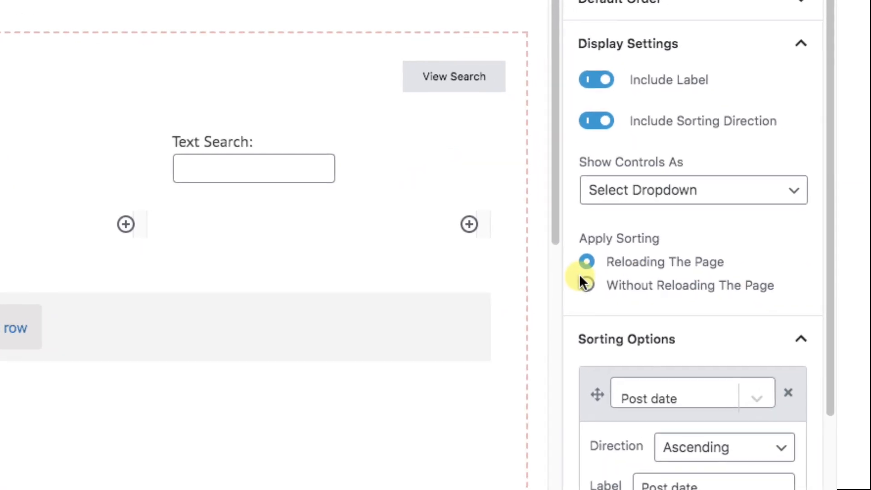
Set the sorting block to apply sorting Without Reloading The Page.
click(597, 278)
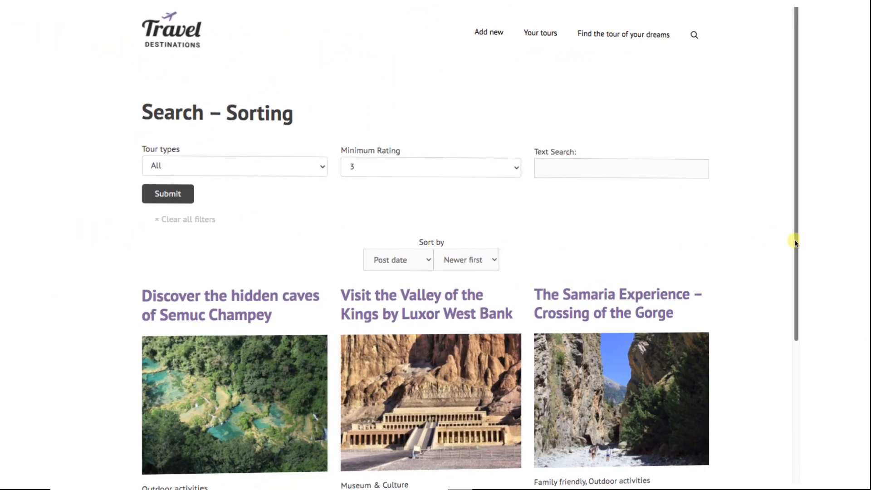
Test sorting without a page reload on the front end using Older first, Field - Price, and High to Low.
scroll(805, 239, down, 3)
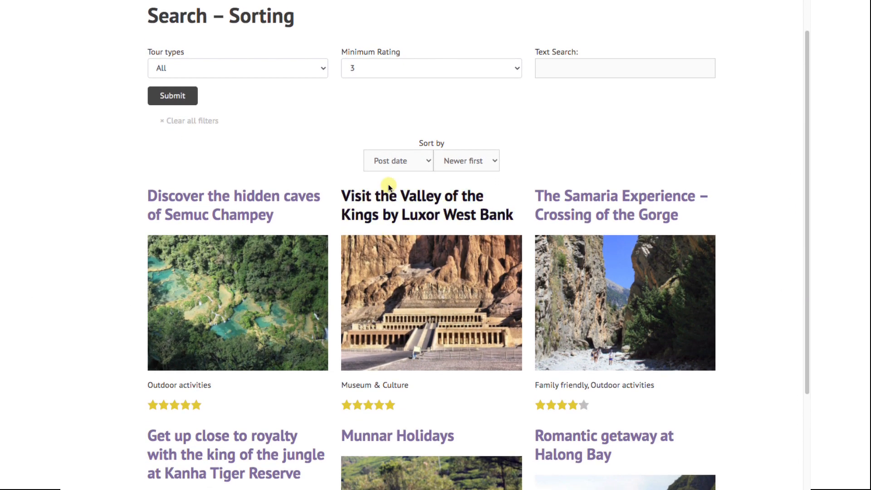
click(461, 159)
click(462, 153)
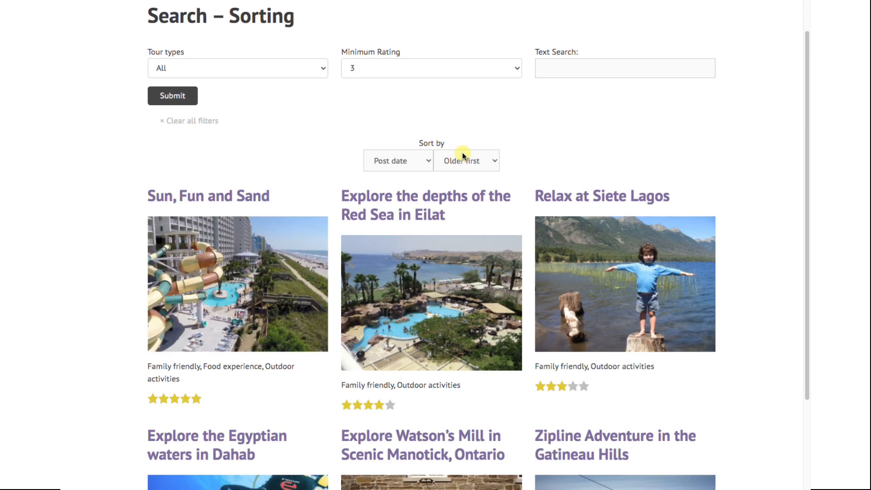
click(404, 161)
click(408, 169)
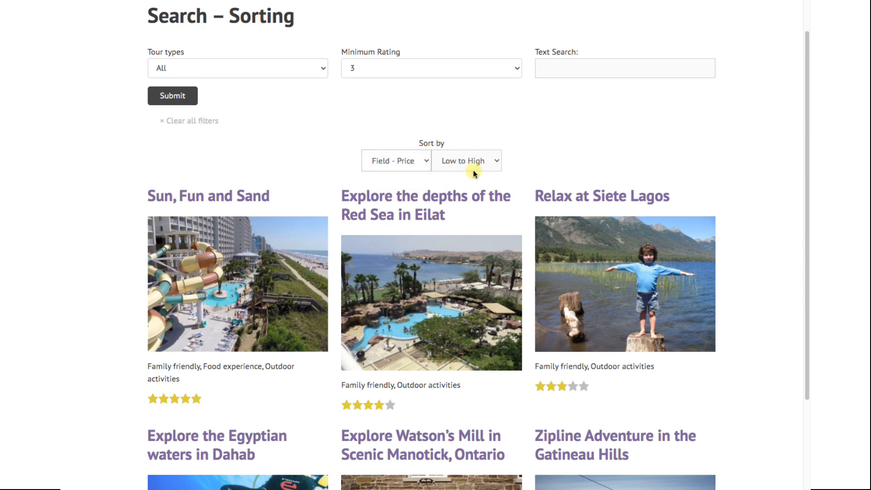
click(470, 160)
click(469, 171)
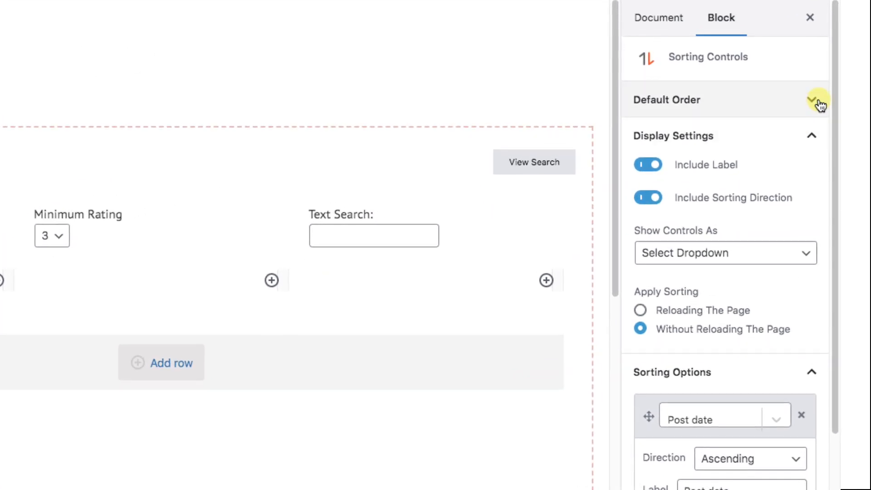
Set the view's default order to sort by Field - Price.
click(806, 91)
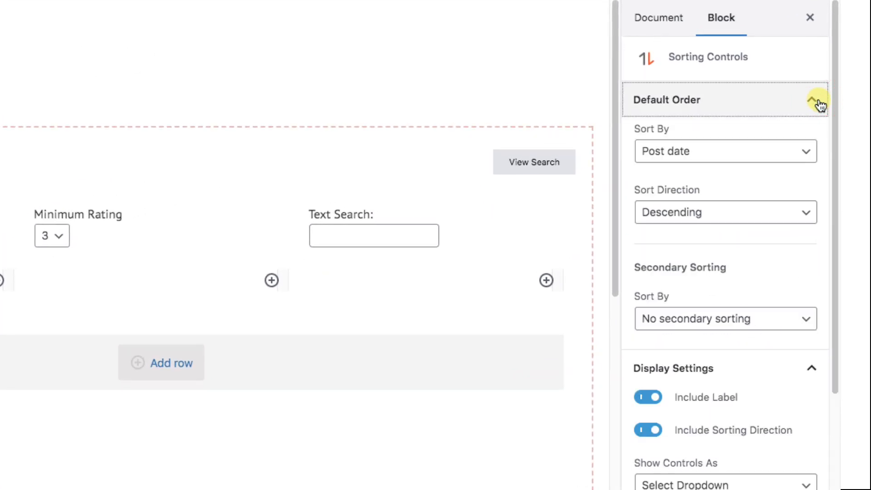
click(728, 153)
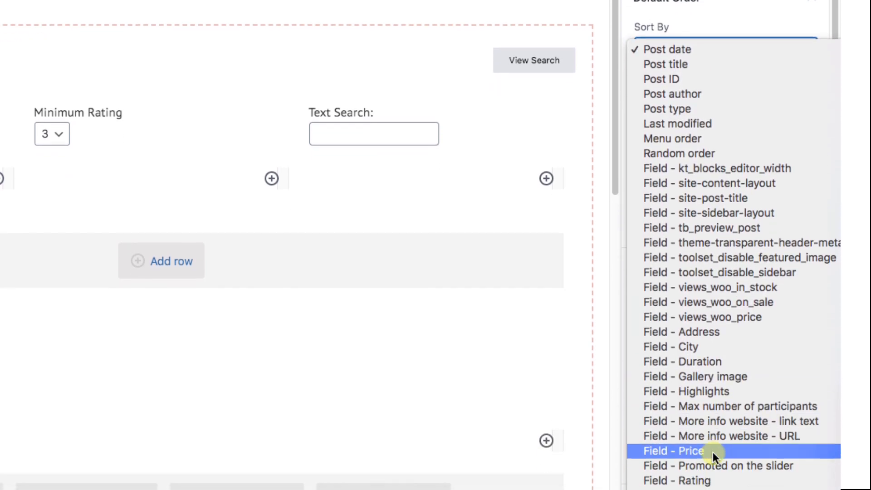
click(712, 451)
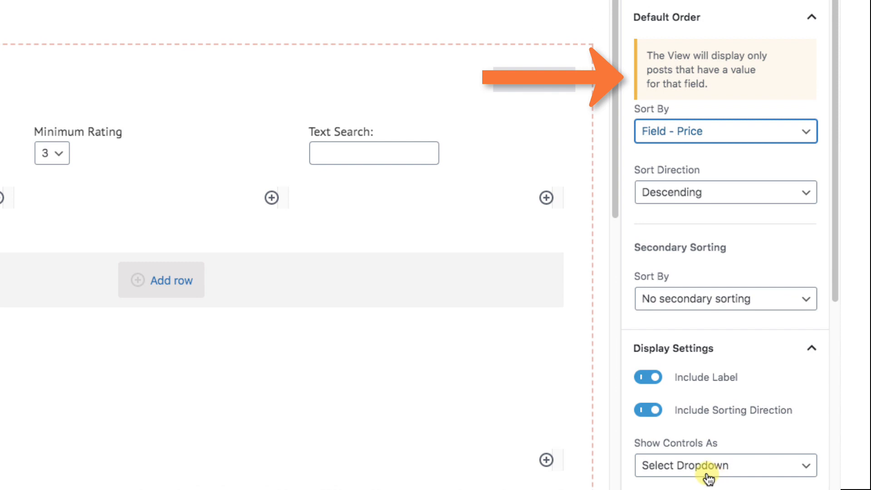
Shorten the price sorting option's label to "Price".
scroll(709, 477, down, 12)
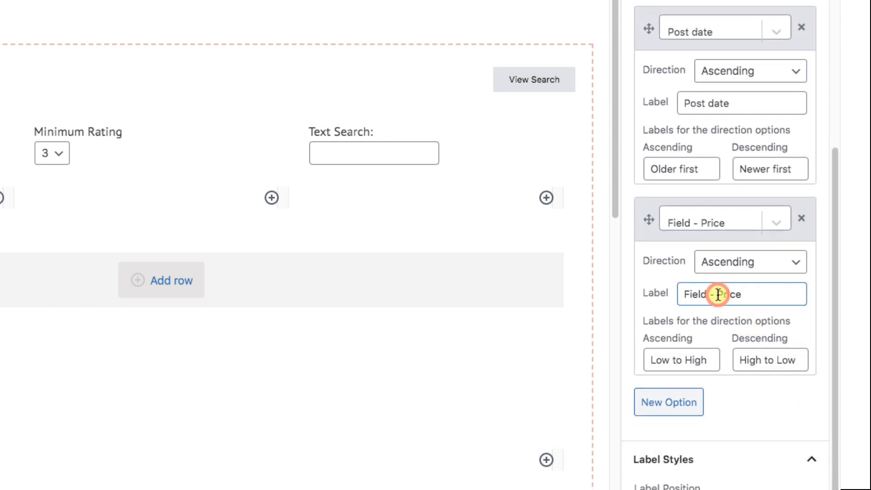
drag(717, 293, 669, 293)
key(BackSpace)
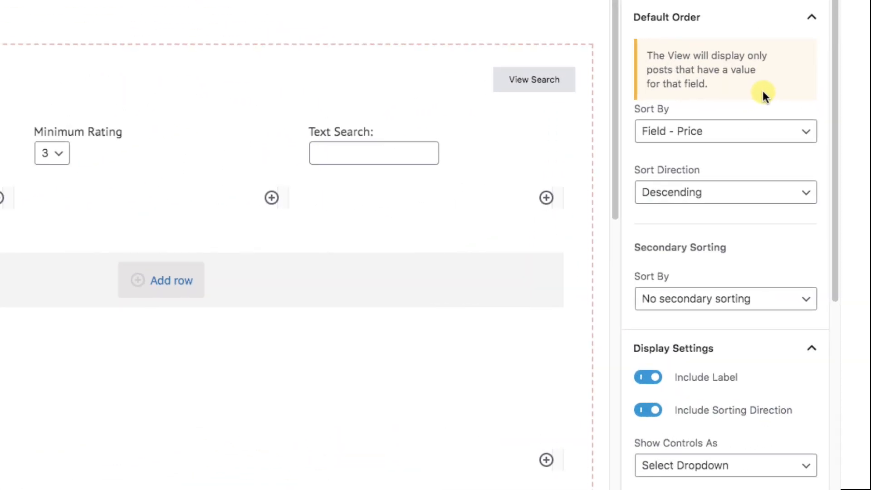
Set the default order's sort direction to Ascending.
click(725, 194)
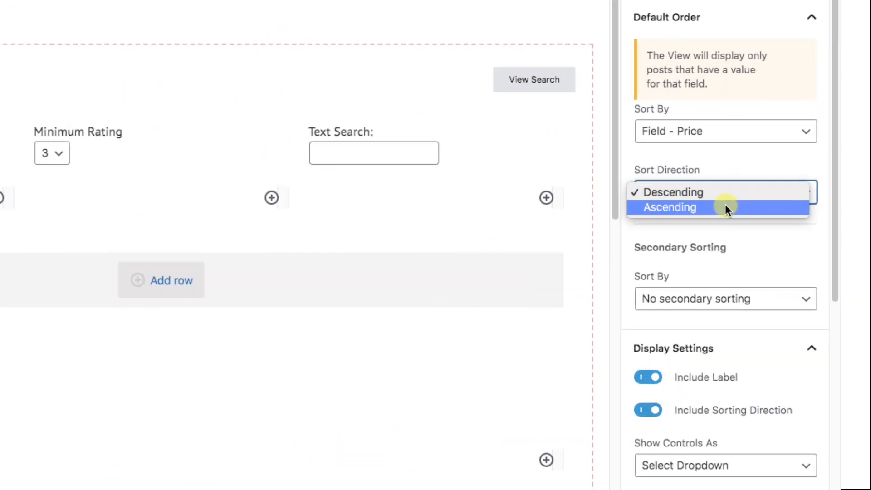
click(725, 207)
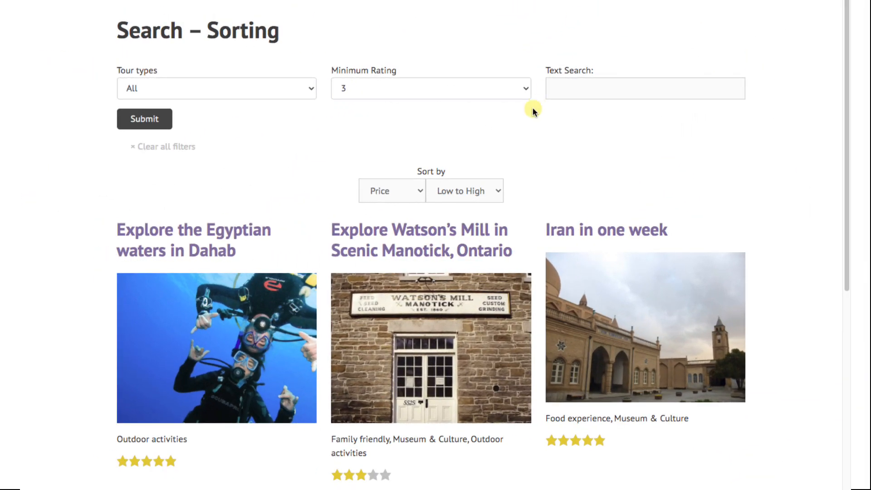
Switch the price sorting direction on the front-end page to High to Low.
click(471, 195)
click(472, 200)
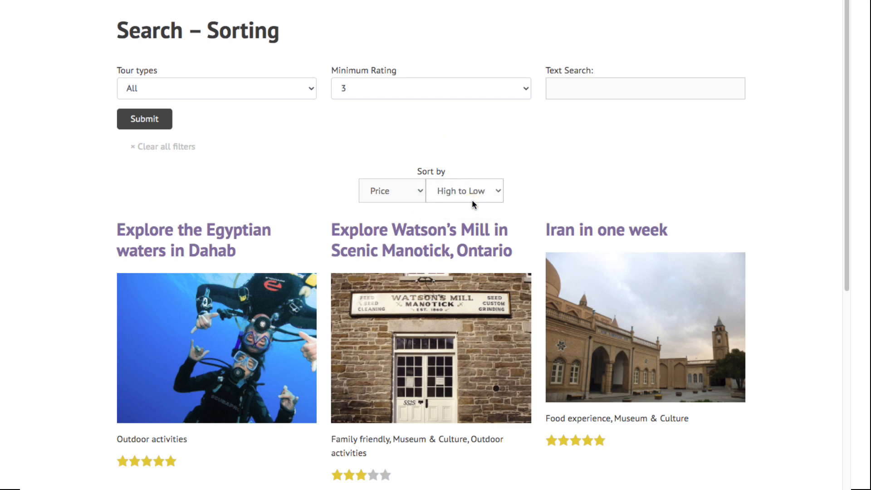